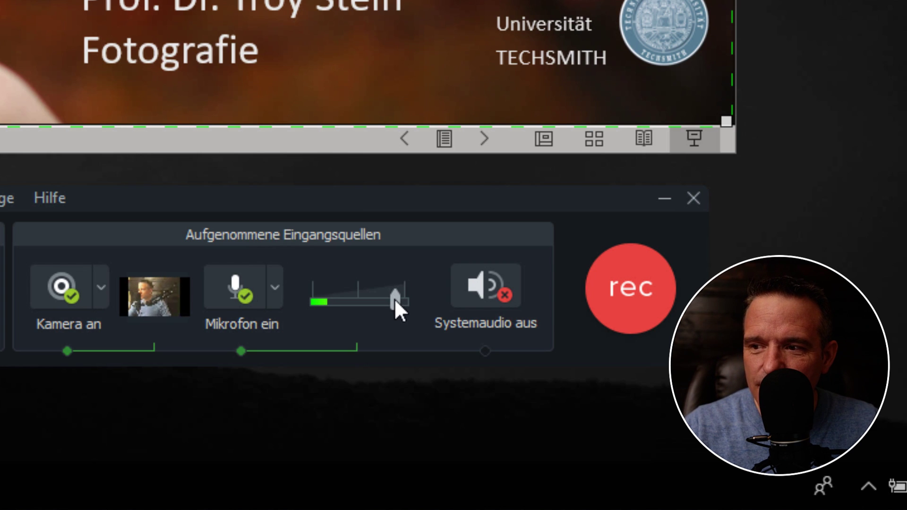
Nudge the Mikrofon volume slider slightly left in the recorder's input sources panel
mouse_move(394, 301)
left_mouse_down()
mouse_move(359, 302)
mouse_move(393, 300)
left_mouse_up()
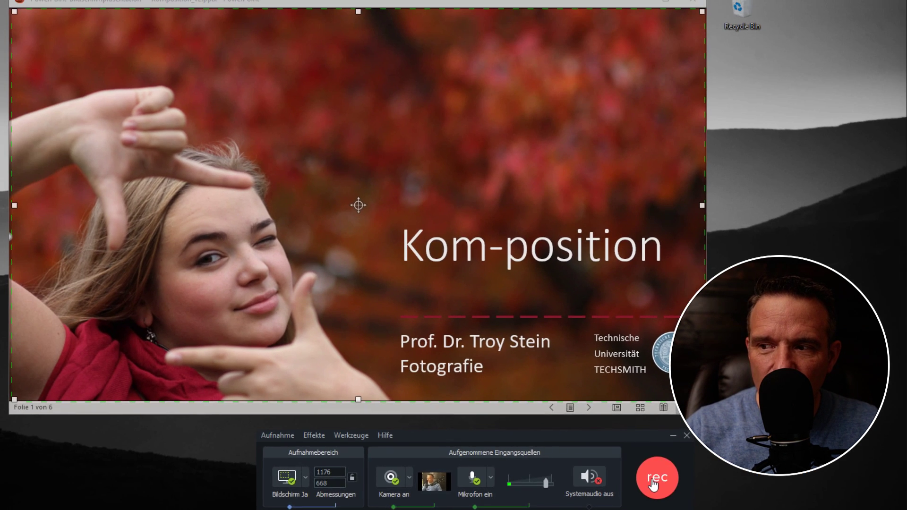
Start recording and advance through all six slides, then past the last slide to end the show
left_click(639, 411)
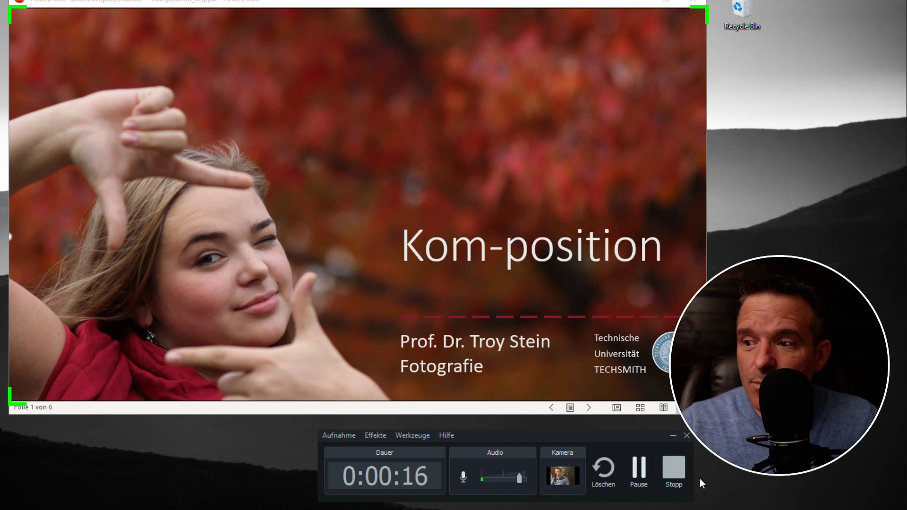
left_click(590, 409)
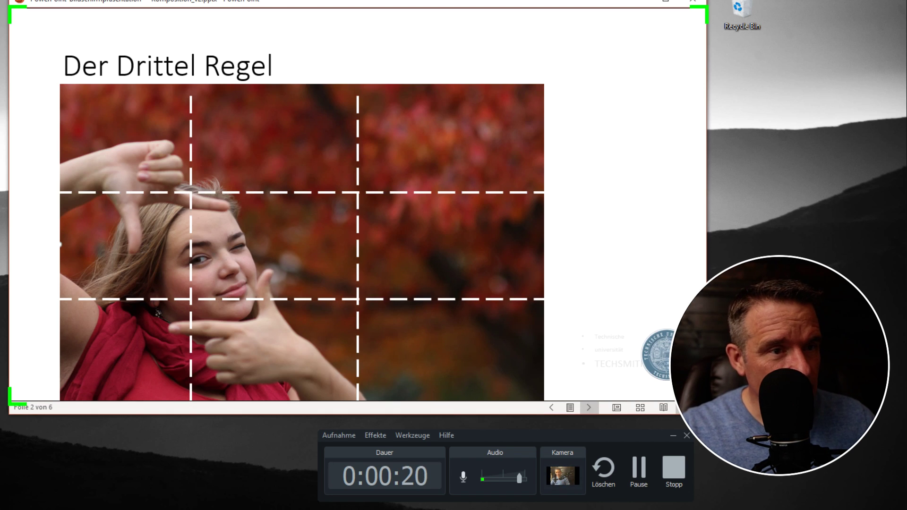
left_click(590, 409)
left_click(590, 409)
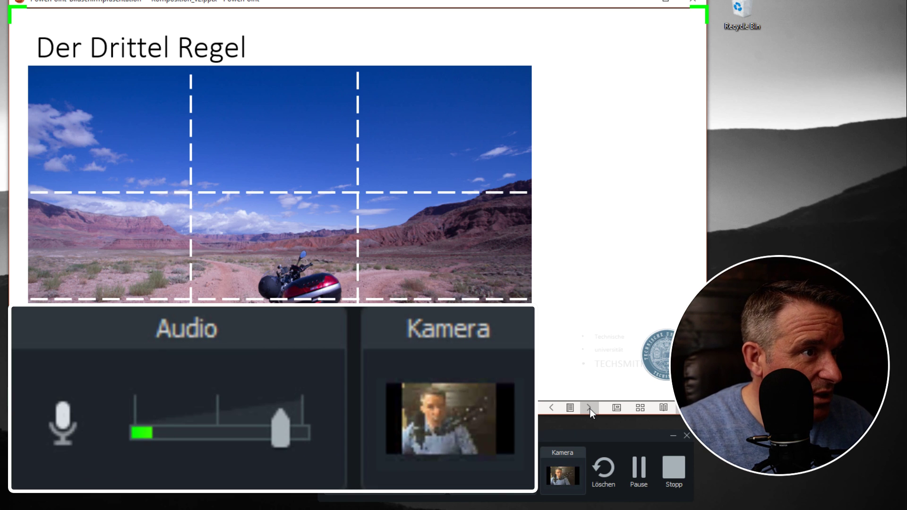
left_click(590, 409)
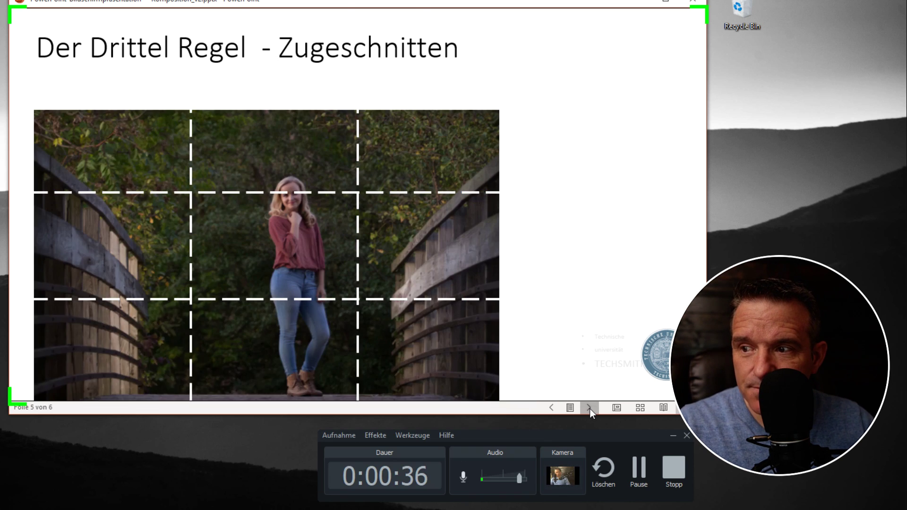
left_click(590, 409)
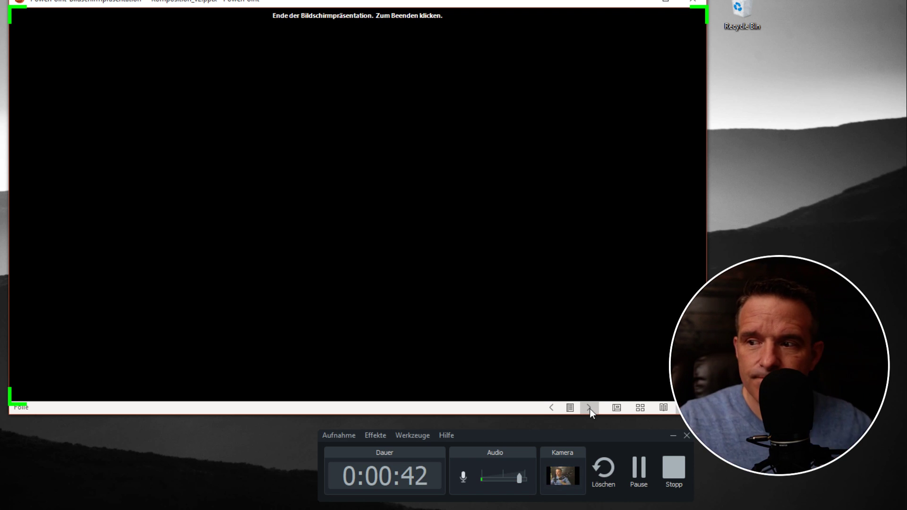
Stop the recording, zoom the timeline in twice, and place the playhead on the clap spike
left_click(673, 470)
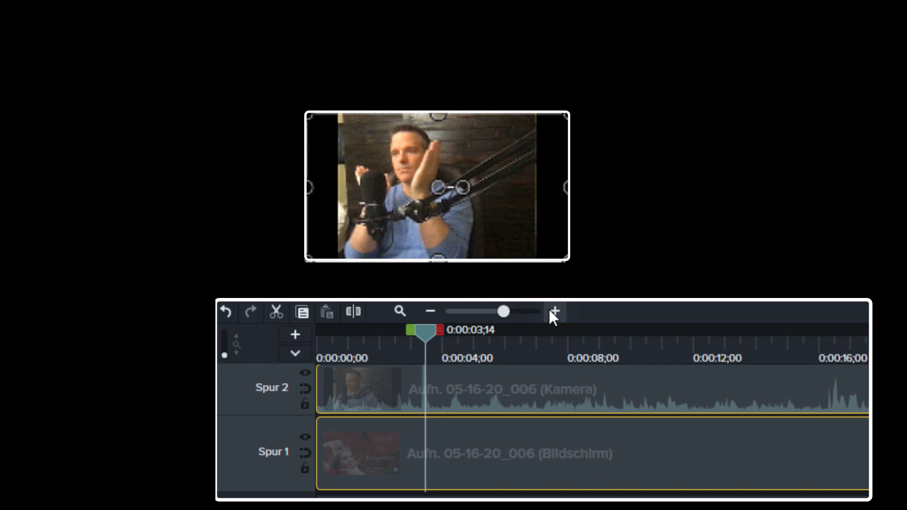
left_click(552, 310)
left_click(551, 311)
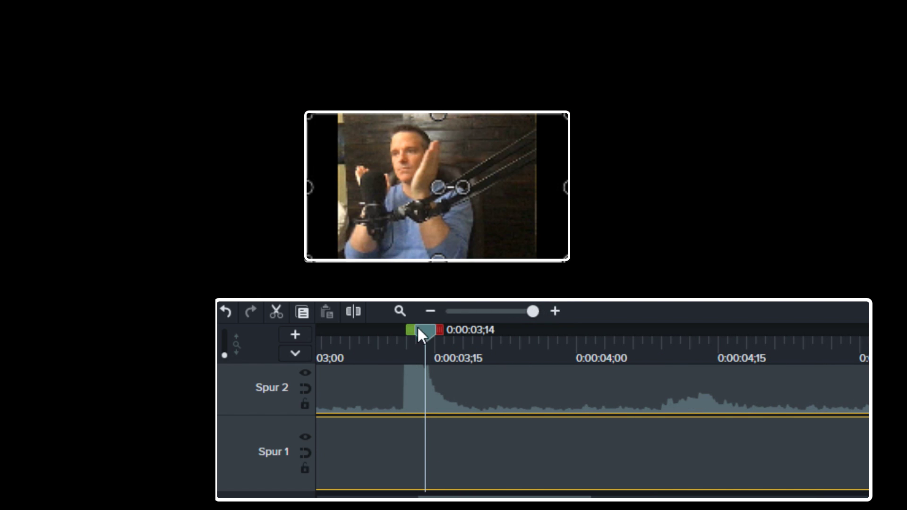
mouse_move(419, 329)
left_mouse_down()
mouse_move(419, 345)
mouse_move(519, 355)
left_mouse_up()
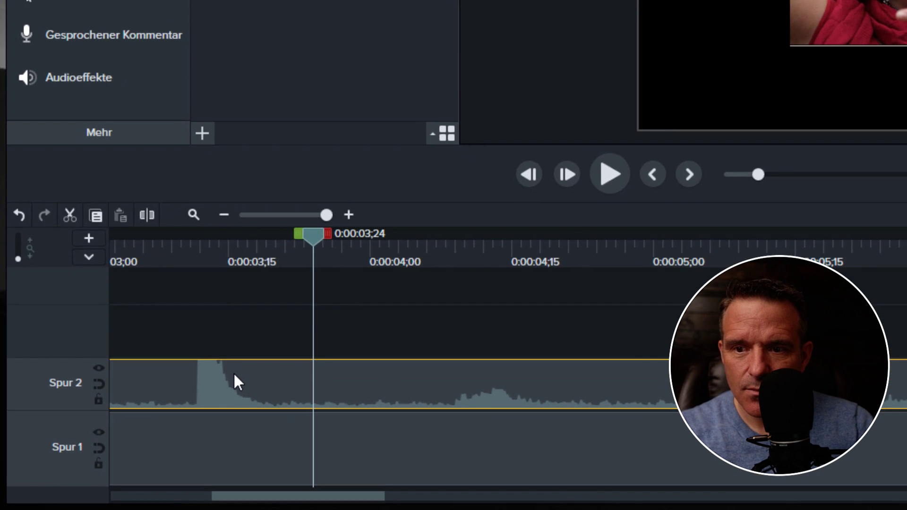
Split the Spur 2 camera clip with Video und Audio trennen, then move the playhead back toward the clap
right_click(235, 381)
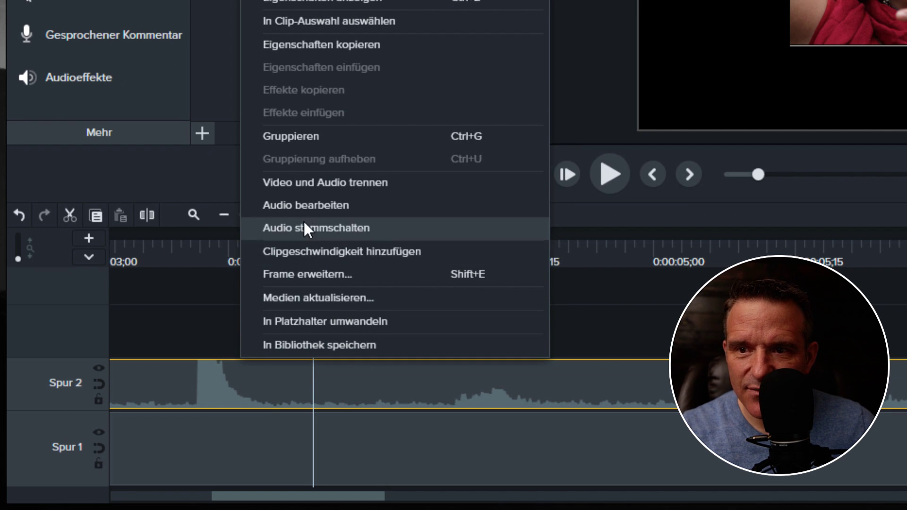
left_click(313, 184)
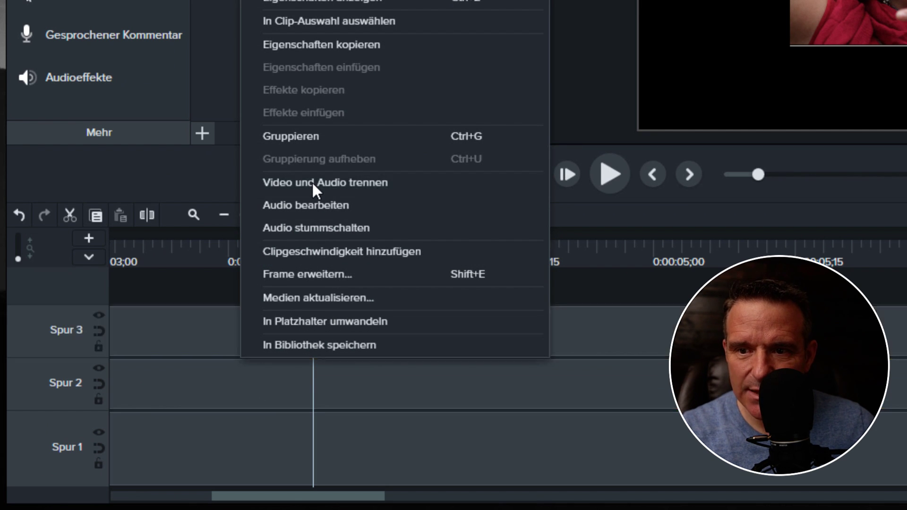
left_click(223, 376)
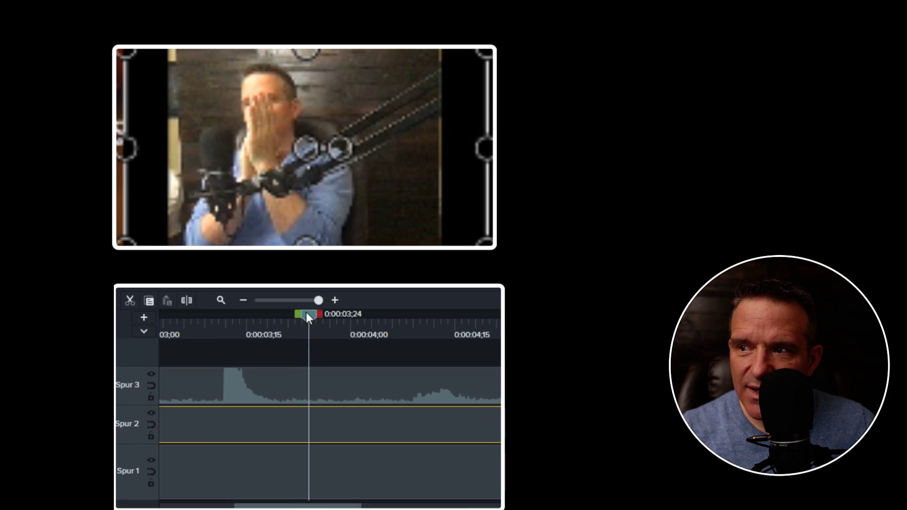
left_click_drag(306, 312, 245, 311)
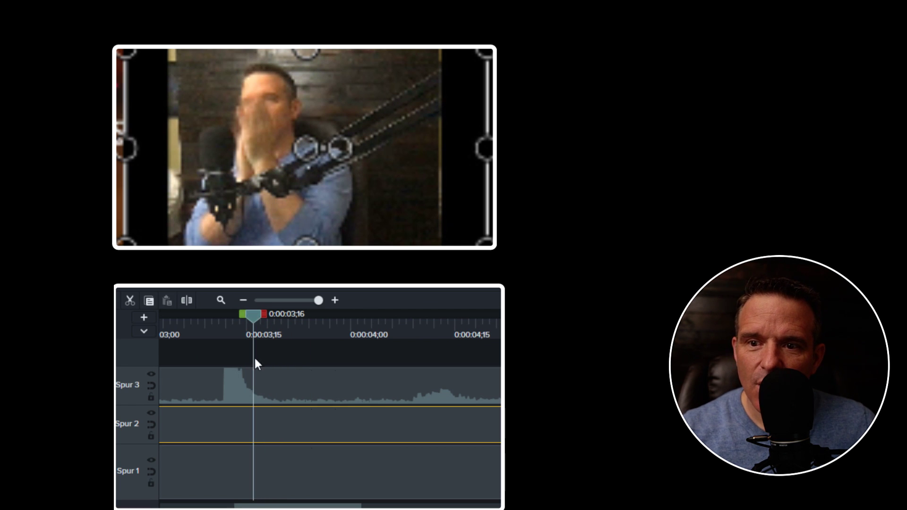
Align the Spur 3 audio clip's clap spike with the playhead at 0:00:03;17
left_click(230, 384)
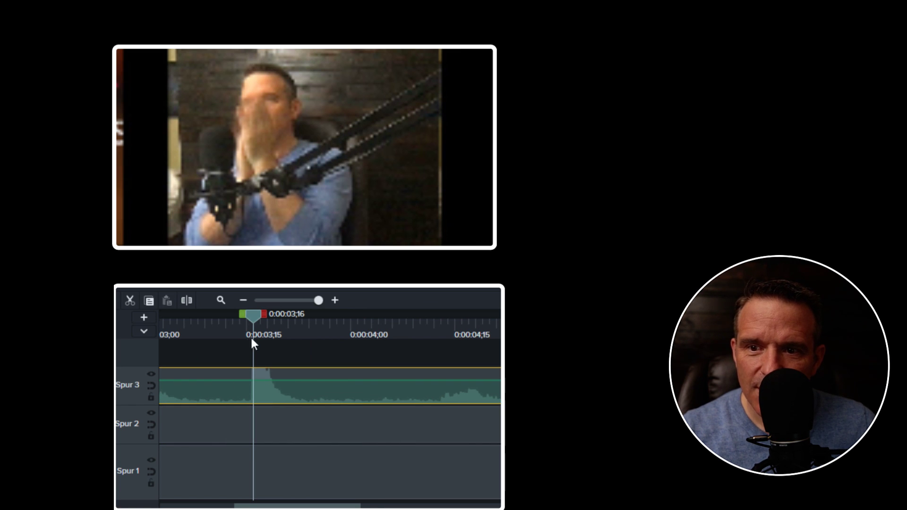
left_click_drag(250, 314, 259, 316)
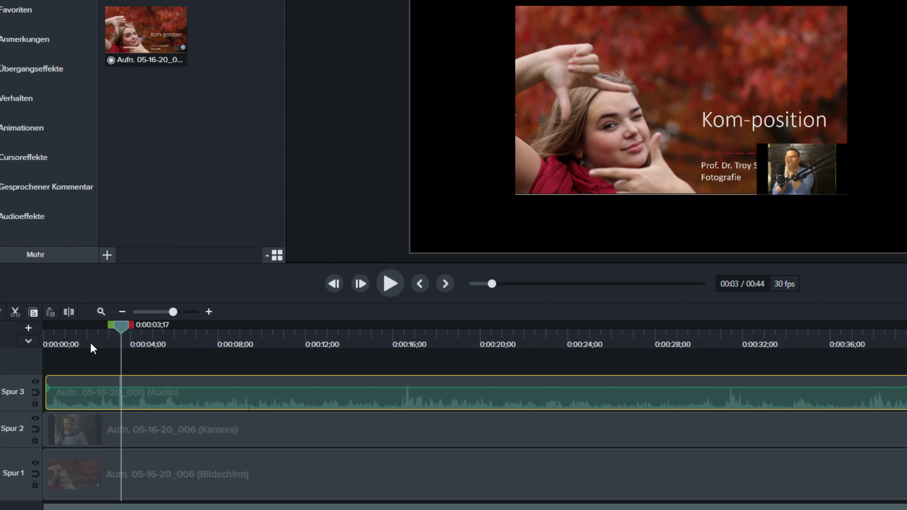
Preview the synced start, then enlarge the webcam overlay and move it to the slide's lower right
left_click_drag(85, 333, 336, 348)
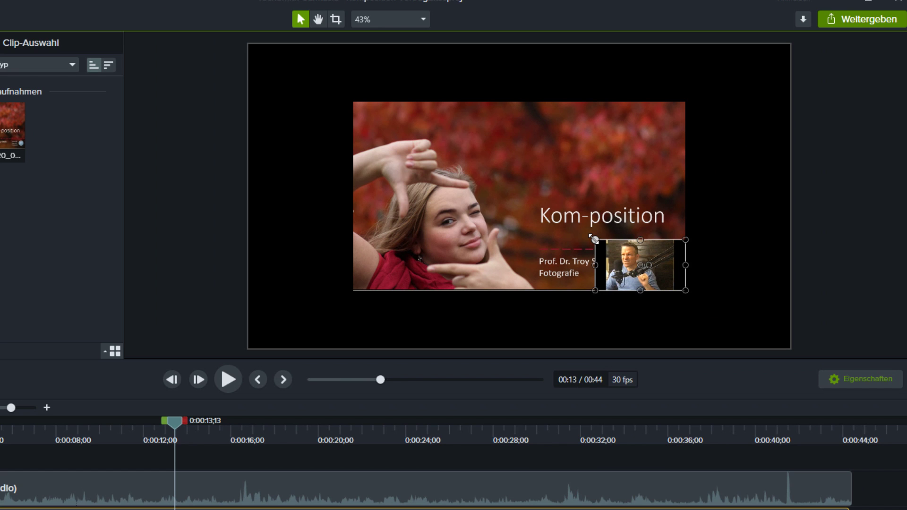
left_click_drag(594, 239, 572, 206)
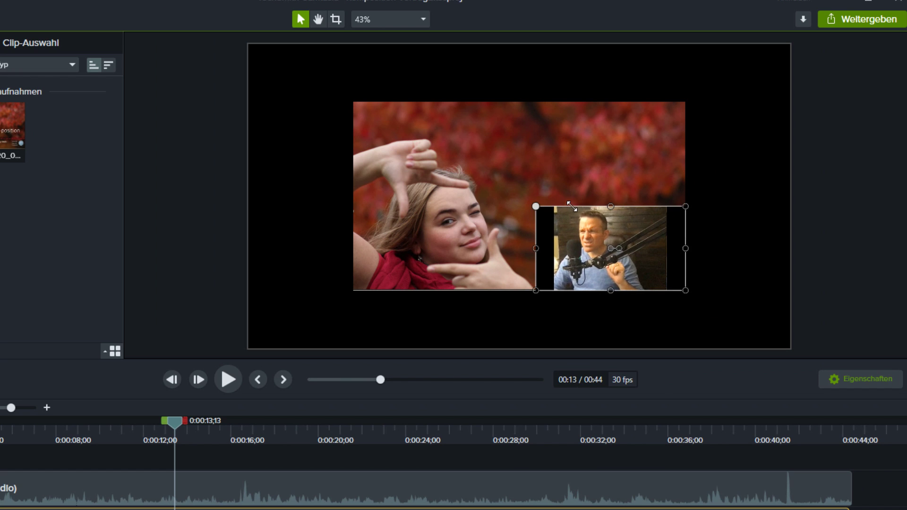
left_click_drag(596, 243, 677, 284)
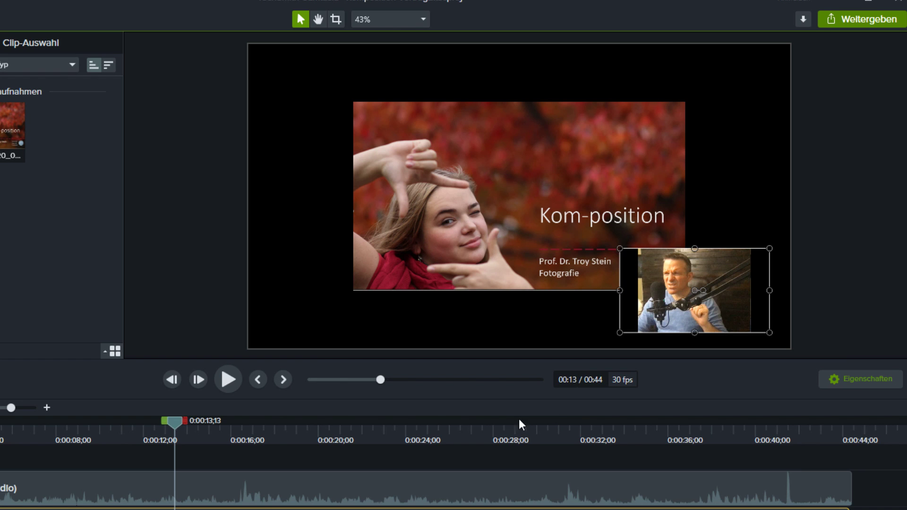
At 0:00:17;27, reposition the webcam overlay onto the slide's right side over the Kom-position title
left_click(272, 436)
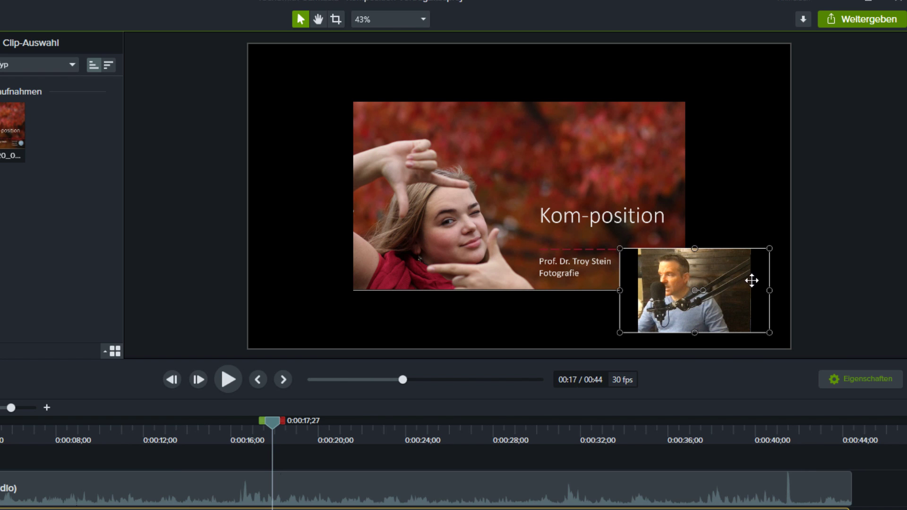
mouse_move(703, 291)
left_mouse_down()
mouse_move(703, 140)
mouse_move(688, 91)
left_mouse_up()
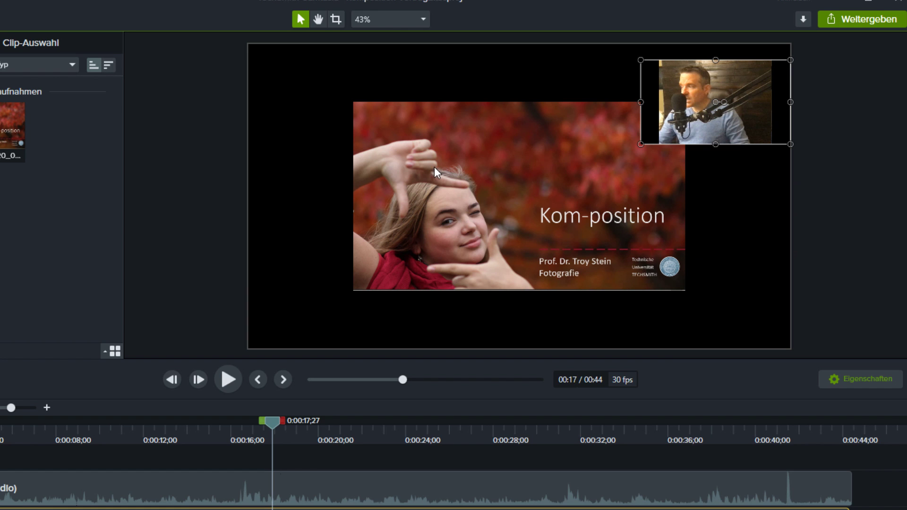
left_click_drag(718, 107, 330, 221)
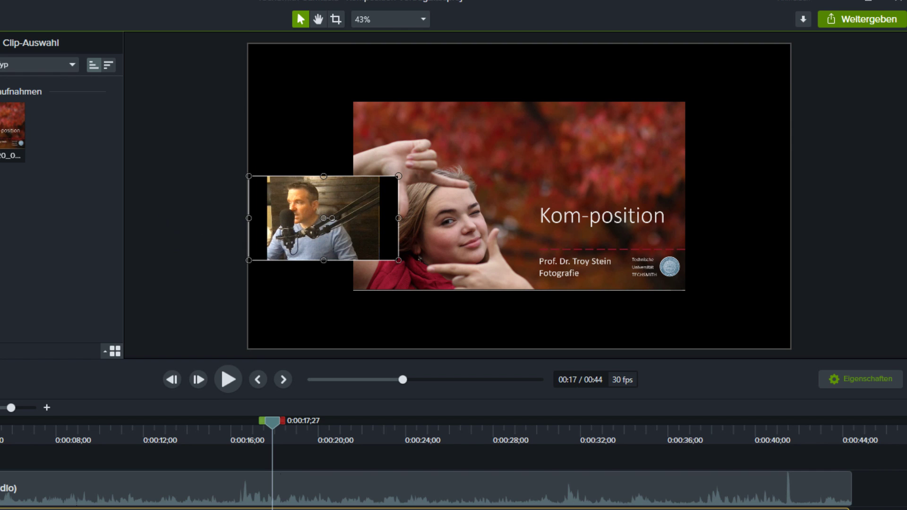
left_click_drag(322, 218, 715, 173)
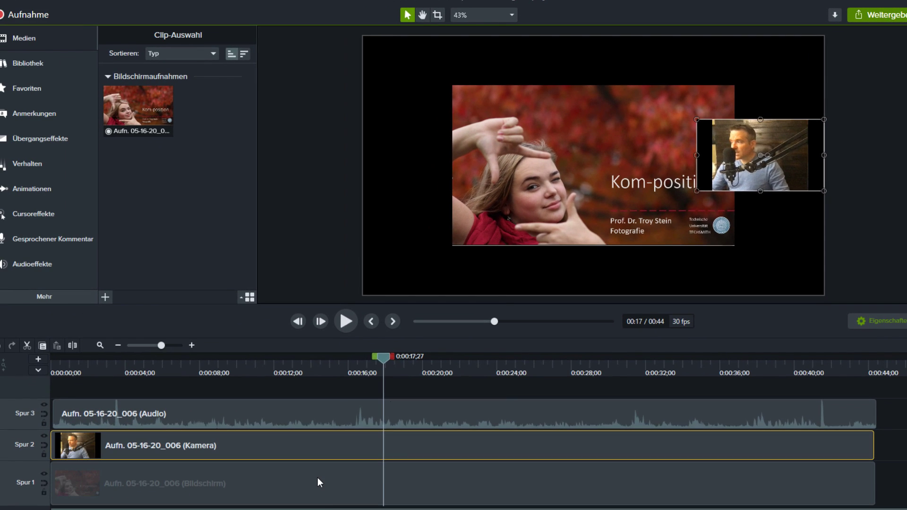
Apply Größe anpassen so the slide fills the canvas, then raise the webcam overlay to its top-right corner
right_click(318, 479)
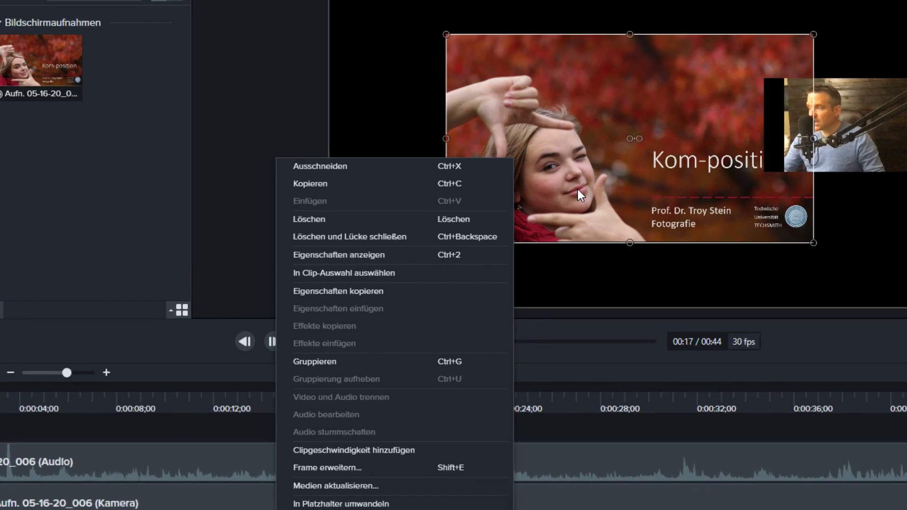
left_click(560, 193)
right_click(628, 136)
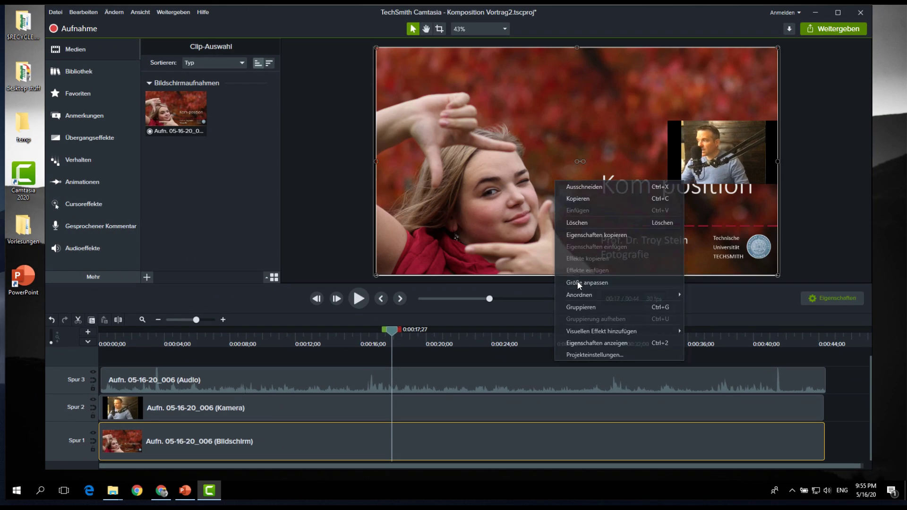
left_click(578, 281)
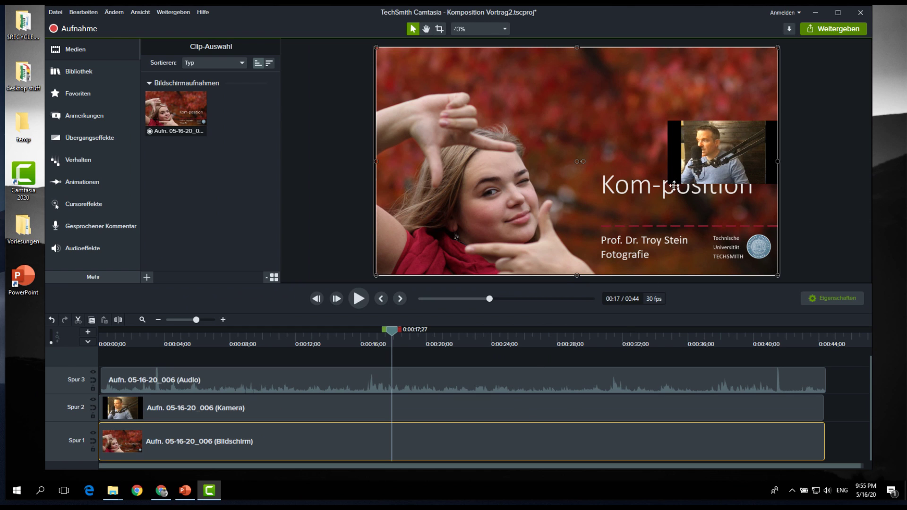
left_click_drag(710, 151, 714, 93)
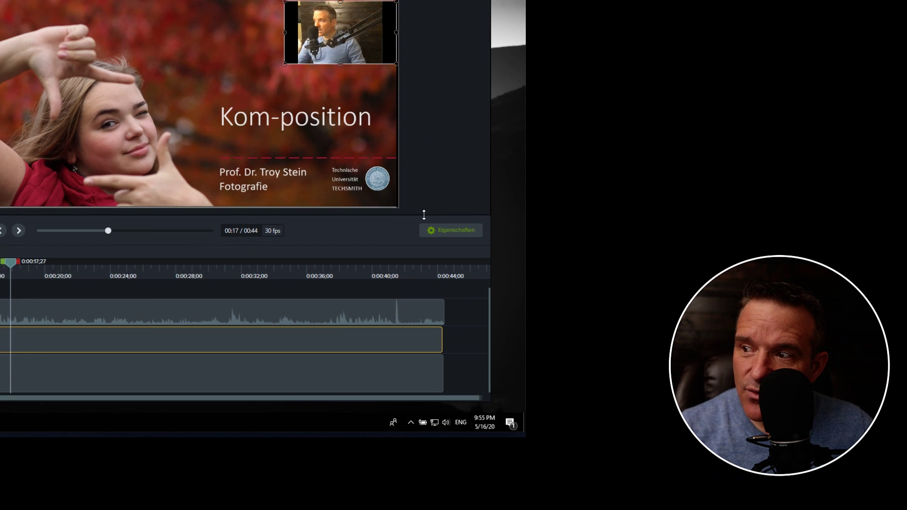
Set the webcam overlay's Skalieren to 37.3% and crop its left and right black bars
left_click(449, 230)
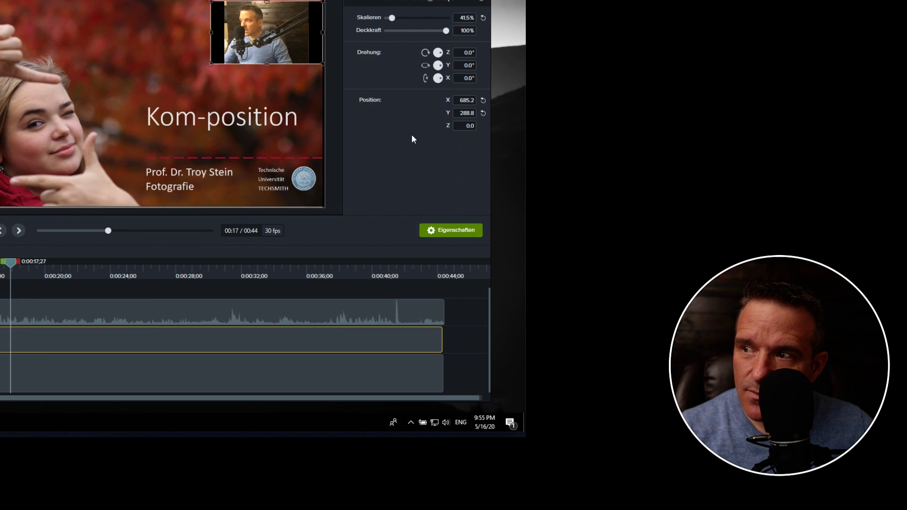
left_click_drag(392, 19, 391, 19)
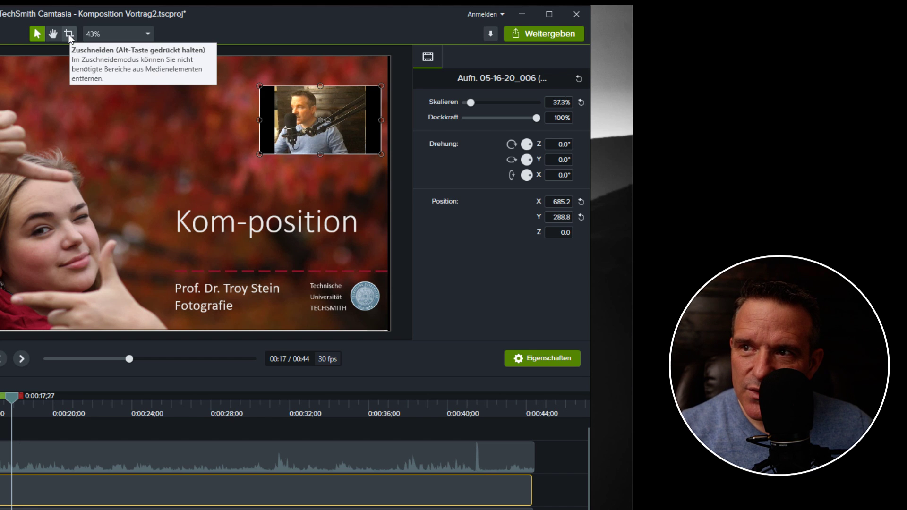
left_click(69, 37)
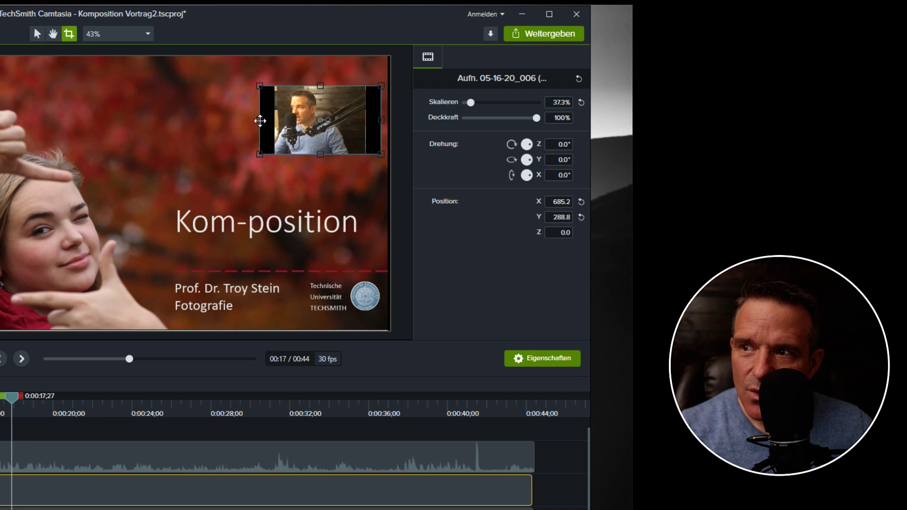
left_click_drag(261, 120, 273, 120)
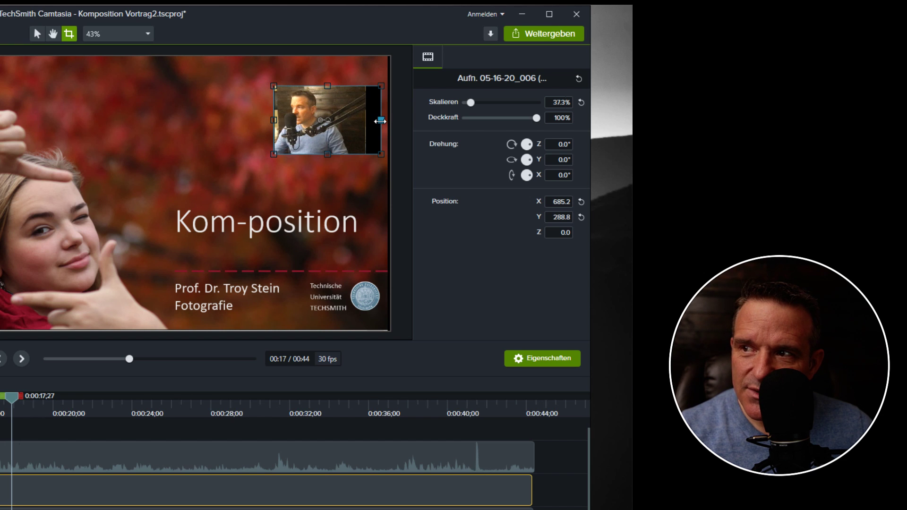
left_click_drag(380, 121, 367, 122)
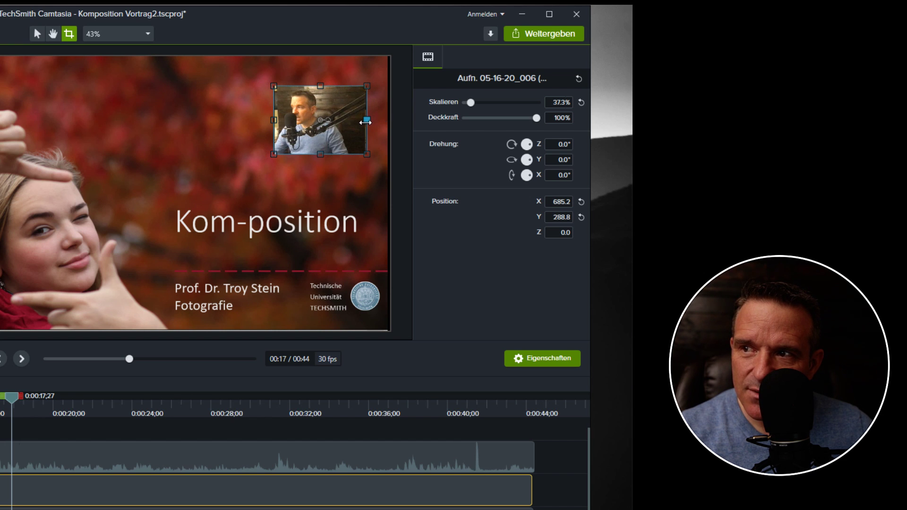
left_click(122, 424)
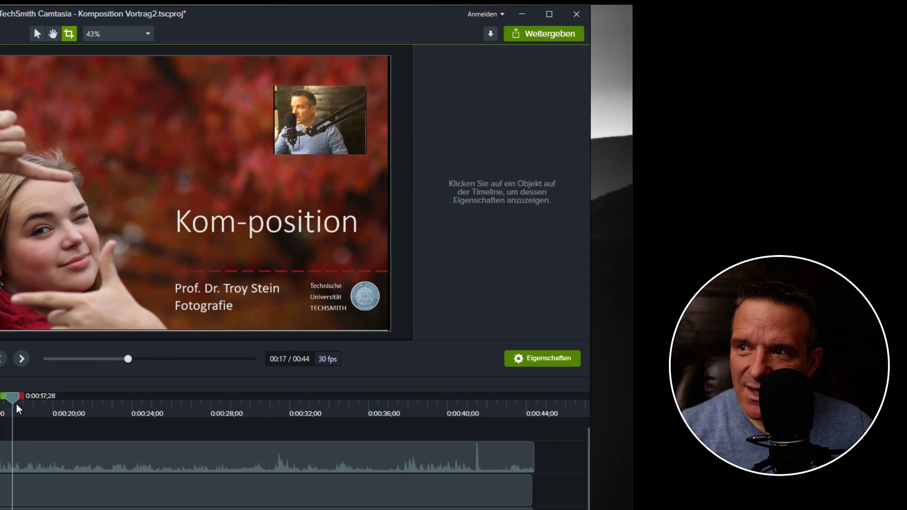
Drag the playhead ahead to 0:00:20 to check the cropped webcam overlay on later slides
mouse_move(16, 404)
left_mouse_down()
mouse_move(418, 399)
mouse_move(370, 402)
left_mouse_up()
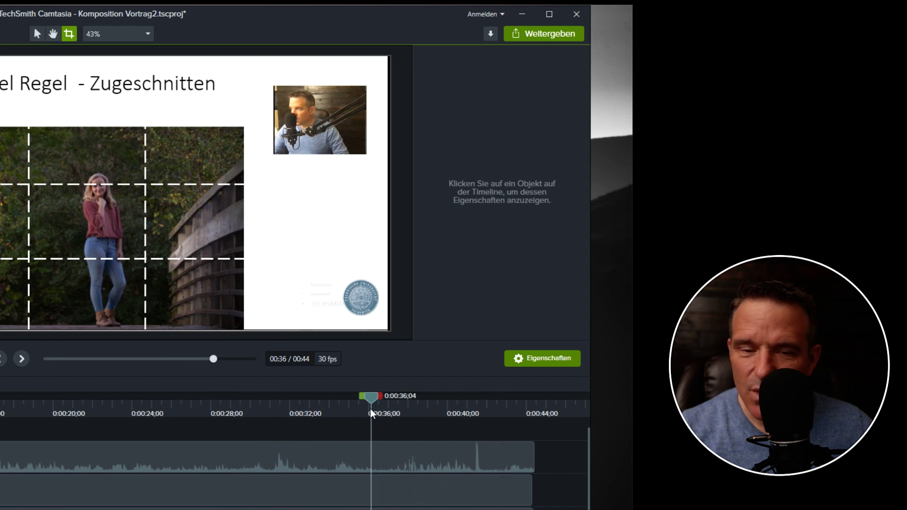